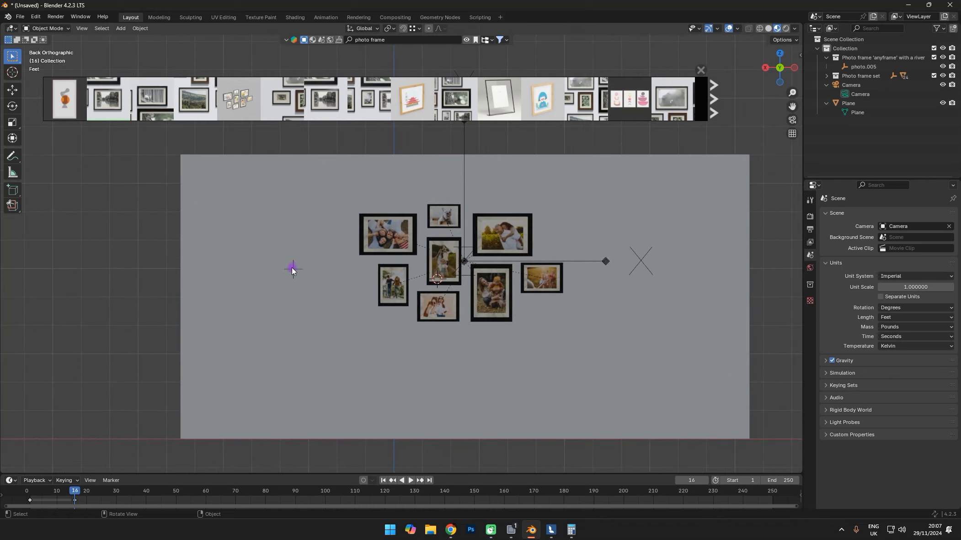
Step: Delete the single photo frame with the river picture and reposition the photo frame set on the back wall
{"action": "key", "text": "Delete"}
{"action": "left_click", "coordinate": [569, 260]}
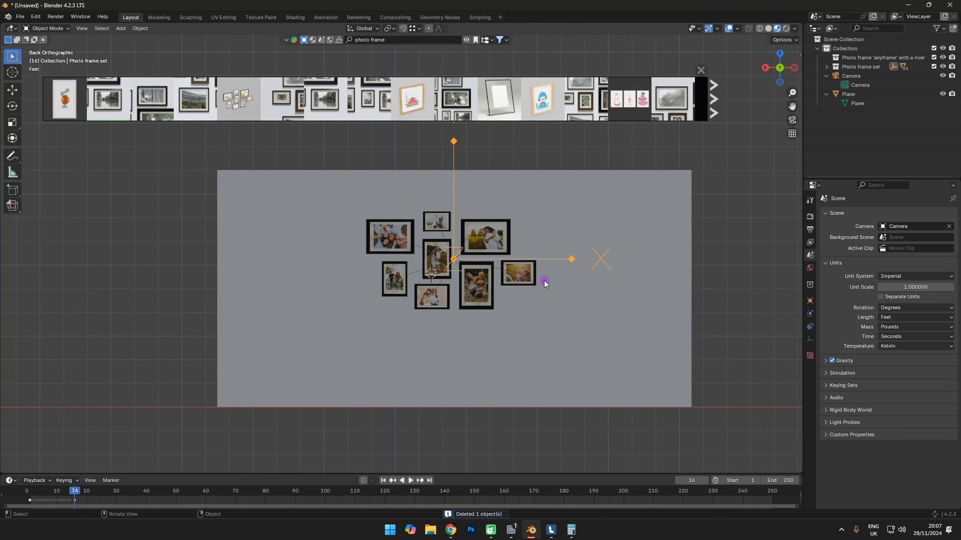
{"action": "key", "text": "g"}
{"action": "left_click", "coordinate": [487, 298]}
{"action": "middle_click_drag", "start_coordinate": [547, 320], "coordinate": [533, 286]}
{"action": "scroll", "coordinate": [537, 324], "scroll_direction": "up", "scroll_amount": 3}
{"action": "scroll", "coordinate": [533, 286], "scroll_direction": "down", "scroll_amount": 1}
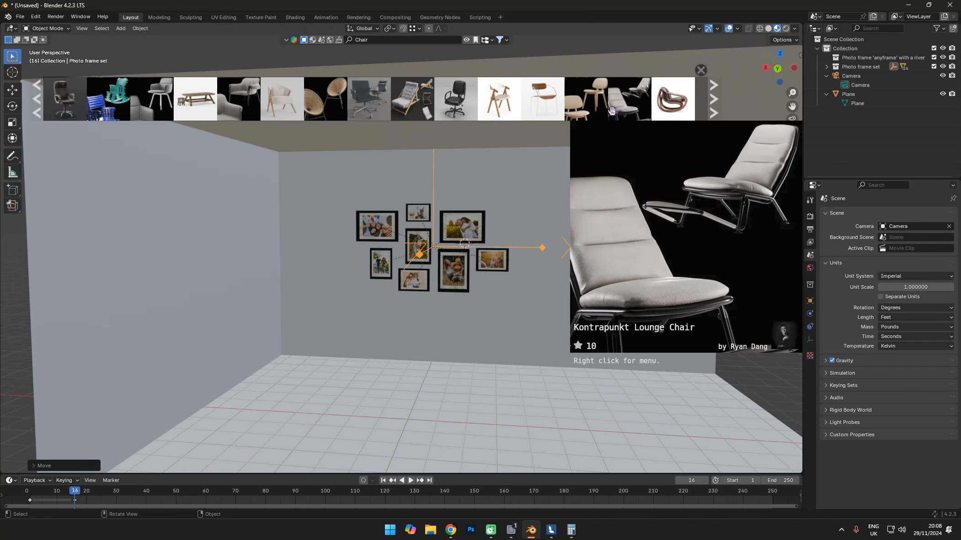
Step: Place the Kontrapunkt Lounge Chair from the asset library on the room's floor
{"action": "left_click_drag", "start_coordinate": [612, 109], "coordinate": [381, 394]}
{"action": "middle_click_drag", "start_coordinate": [476, 361], "coordinate": [429, 286], "text": "shift"}
{"action": "scroll", "coordinate": [376, 293], "scroll_direction": "up", "scroll_amount": 5}
{"action": "middle_click_drag", "start_coordinate": [375, 292], "coordinate": [376, 261], "text": "shift"}
Step: Rotate the lounge chair by -90° in the top view, using wireframe display to see it through the ceiling
{"action": "key", "text": "shift+z"}
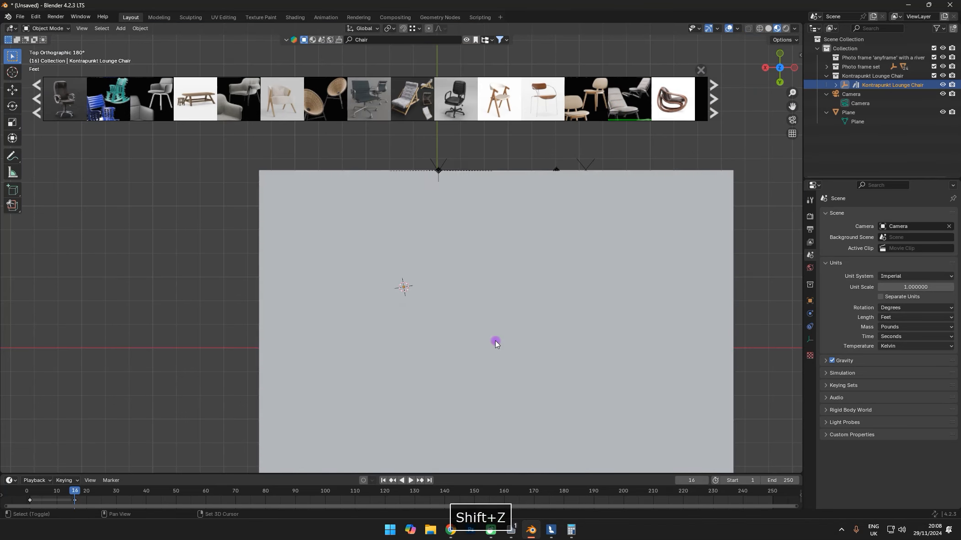
{"action": "middle_click_drag", "start_coordinate": [501, 315], "coordinate": [497, 276], "text": "shift"}
{"action": "key", "text": "r"}
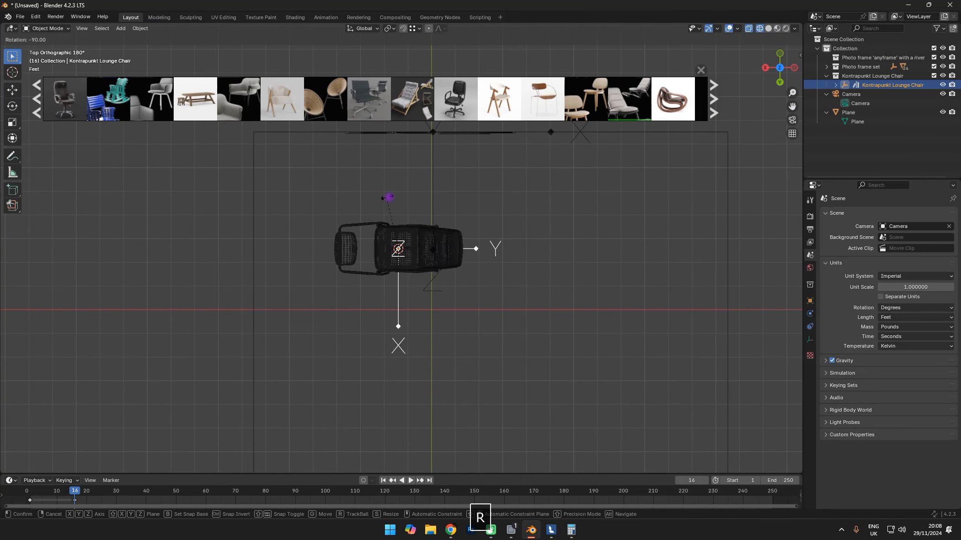
{"action": "left_click", "coordinate": [379, 185]}
{"action": "scroll", "coordinate": [449, 281], "scroll_direction": "down", "scroll_amount": 3}
{"action": "scroll", "coordinate": [449, 281], "scroll_direction": "up", "scroll_amount": 4}
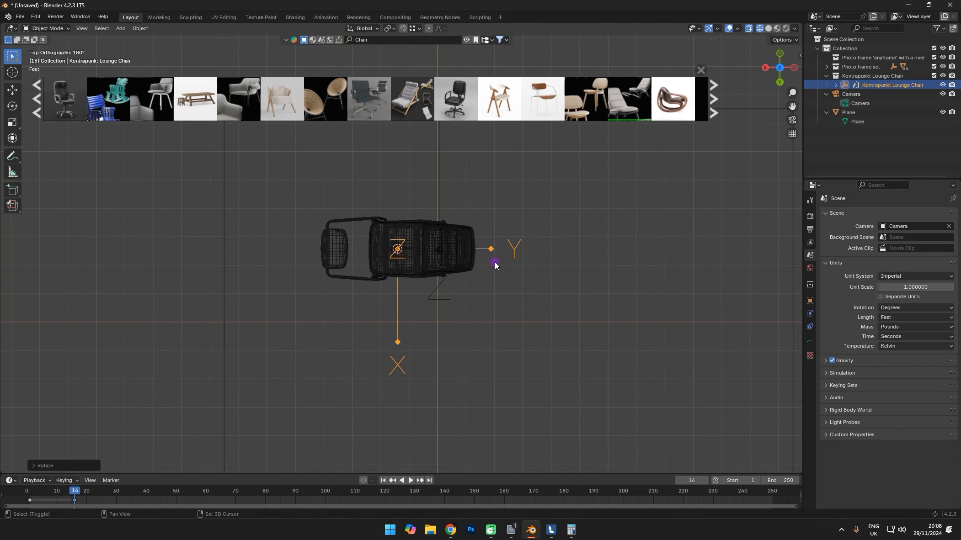
{"action": "key", "text": "shift+z"}
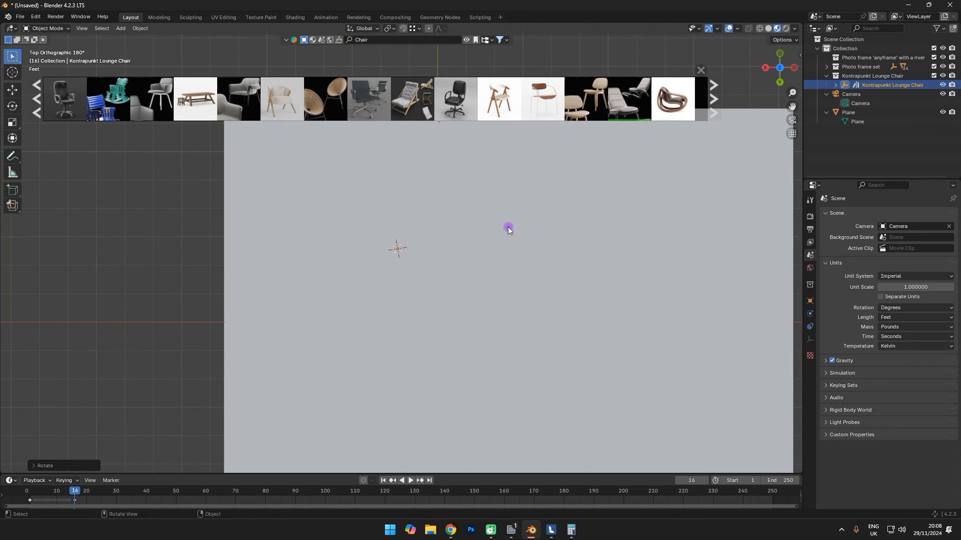
{"action": "key", "text": "shift+z"}
{"action": "middle_click_drag", "start_coordinate": [509, 227], "coordinate": [457, 259]}
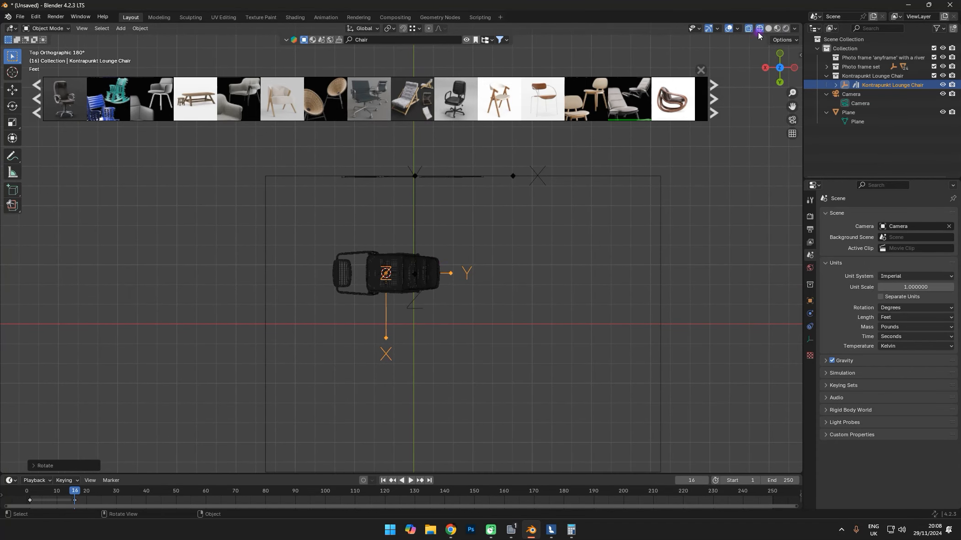
Step: Rotate the lounge chair further in the top wireframe view to angle it within the room
{"action": "mouse_move", "coordinate": [494, 256]}
{"action": "middle_mouse_down"}
{"action": "mouse_move", "coordinate": [481, 275]}
{"action": "mouse_move", "coordinate": [506, 277]}
{"action": "mouse_move", "coordinate": [489, 281]}
{"action": "mouse_move", "coordinate": [480, 367]}
{"action": "mouse_move", "coordinate": [493, 264]}
{"action": "mouse_move", "coordinate": [452, 284]}
{"action": "middle_mouse_up"}
{"action": "key", "text": "shift+z"}
{"action": "key", "text": "shift+z"}
{"action": "key", "text": "r"}
{"action": "left_click", "coordinate": [569, 212]}
{"action": "key", "text": "shift+z"}
Step: Move the lounge chair on the floor toward the corner in front of the photo frames
{"action": "middle_click_drag", "start_coordinate": [541, 276], "coordinate": [493, 305], "text": "shift"}
{"action": "key", "text": "g"}
{"action": "middle_click", "coordinate": [439, 315]}
{"action": "left_click", "coordinate": [485, 307]}
{"action": "scroll", "coordinate": [494, 304], "scroll_direction": "down", "scroll_amount": 4}
{"action": "middle_click_drag", "start_coordinate": [405, 293], "coordinate": [446, 315], "text": "shift"}
{"action": "middle_click_drag", "start_coordinate": [446, 316], "coordinate": [492, 303]}
{"action": "scroll", "coordinate": [453, 305], "scroll_direction": "up", "scroll_amount": 1, "text": "alt"}
{"action": "scroll", "coordinate": [509, 282], "scroll_direction": "down", "scroll_amount": 1}
{"action": "scroll", "coordinate": [353, 219], "scroll_direction": "up", "scroll_amount": 2}
Step: In Edit Mode, inset the side wall's face and delete the inset face, about 4.77' high, to create a window opening
{"action": "middle_click_drag", "start_coordinate": [386, 220], "coordinate": [393, 248]}
{"action": "scroll", "coordinate": [415, 248], "scroll_direction": "up", "scroll_amount": 1}
{"action": "left_click", "coordinate": [415, 247]}
{"action": "key", "text": "Tab"}
{"action": "left_click", "coordinate": [392, 247]}
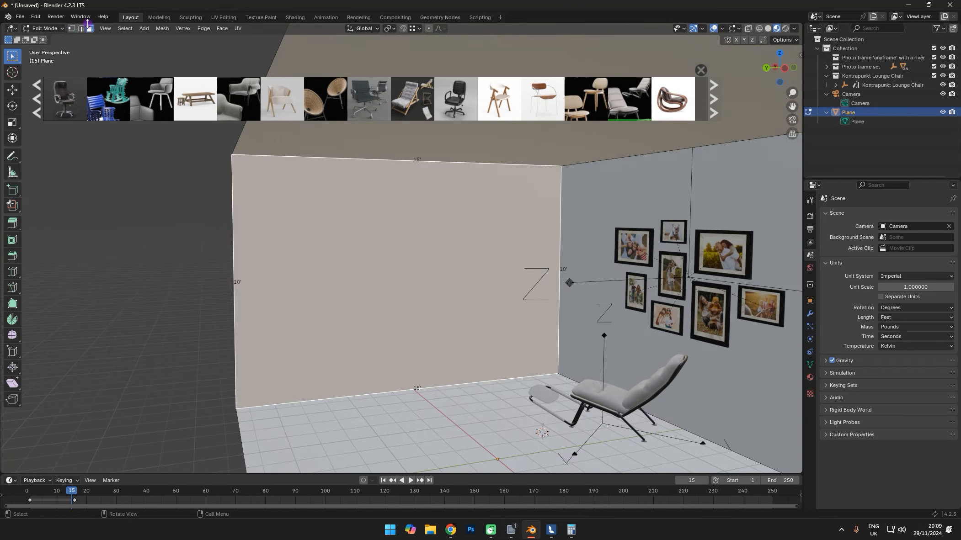
{"action": "left_click", "coordinate": [72, 29]}
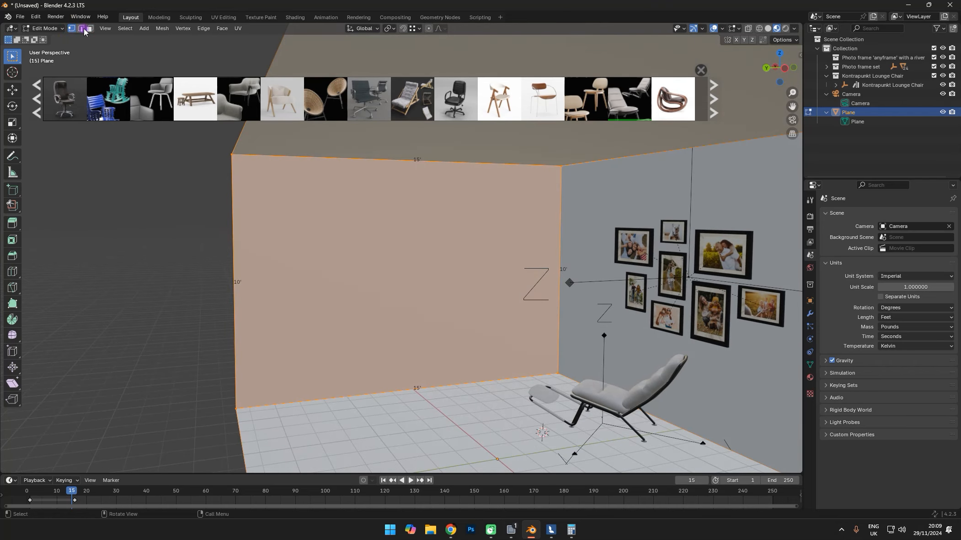
{"action": "left_click", "coordinate": [91, 29]}
{"action": "middle_click_drag", "start_coordinate": [552, 237], "coordinate": [462, 242]}
{"action": "scroll", "coordinate": [462, 242], "scroll_direction": "down", "scroll_amount": 4}
{"action": "mouse_move", "coordinate": [461, 256]}
{"action": "middle_mouse_down", "text": "shift"}
{"action": "mouse_move", "coordinate": [397, 249]}
{"action": "mouse_move", "coordinate": [463, 245]}
{"action": "middle_mouse_up", "text": "shift"}
{"action": "scroll", "coordinate": [397, 248], "scroll_direction": "up", "scroll_amount": 3}
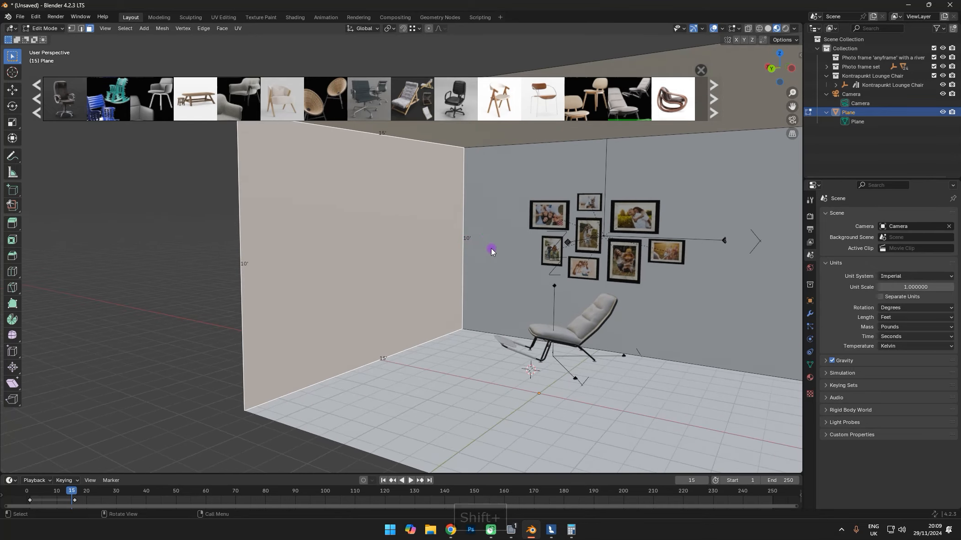
{"action": "key", "text": "i"}
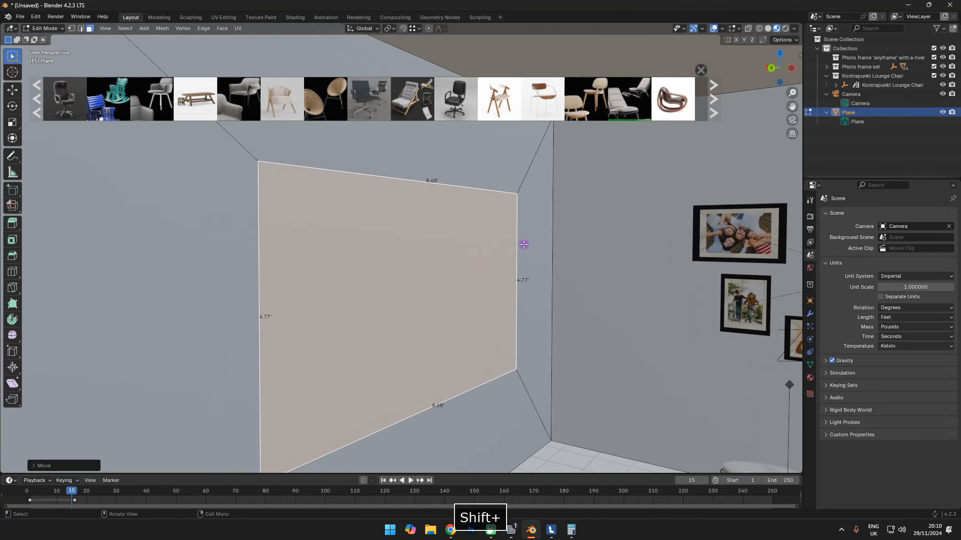
{"action": "key", "text": "x"}
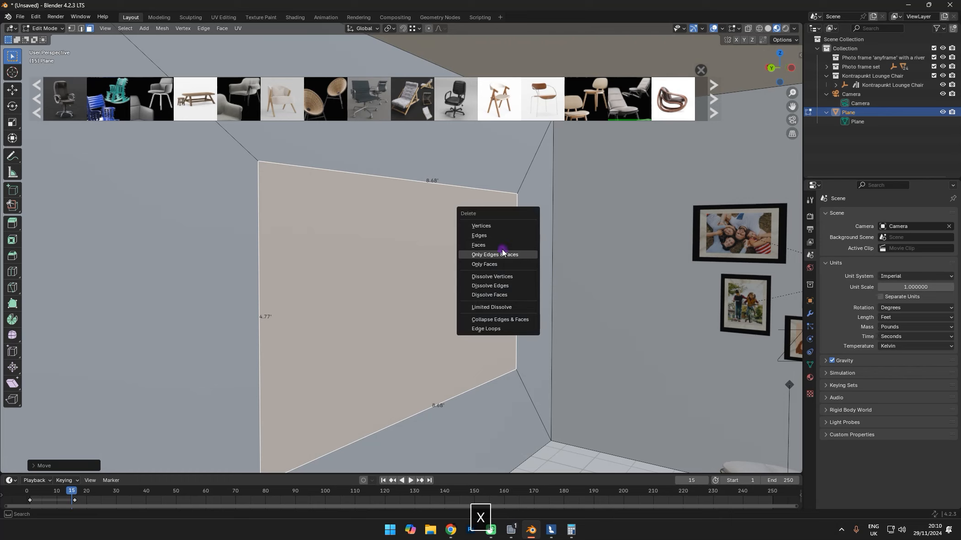
{"action": "left_click", "coordinate": [502, 253]}
{"action": "scroll", "coordinate": [505, 250], "scroll_direction": "down", "scroll_amount": 3}
{"action": "middle_click_drag", "start_coordinate": [503, 251], "coordinate": [428, 233], "text": "shift"}
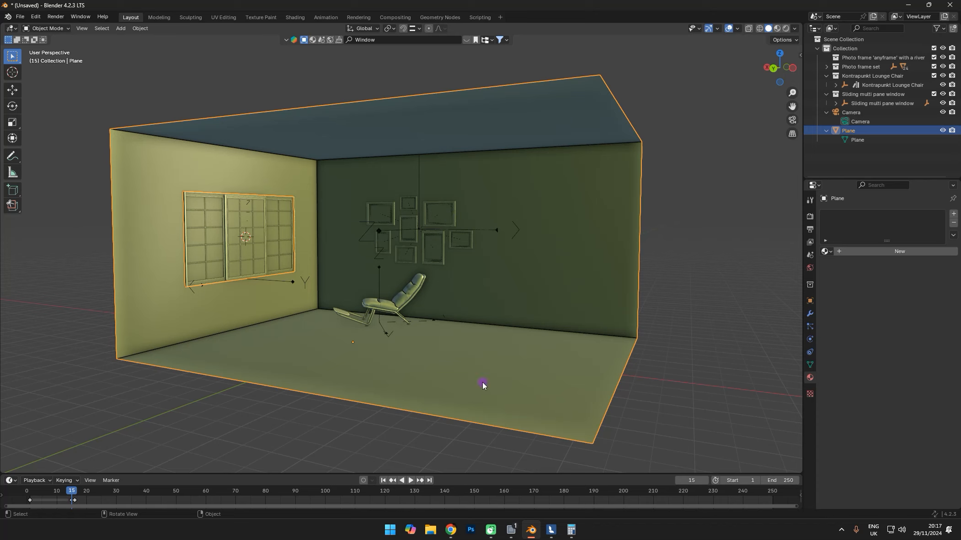
Step: Select the back wall's face in Edit Mode and create a first material for the room
{"action": "middle_click_drag", "start_coordinate": [481, 383], "coordinate": [475, 376]}
{"action": "left_click", "coordinate": [489, 215]}
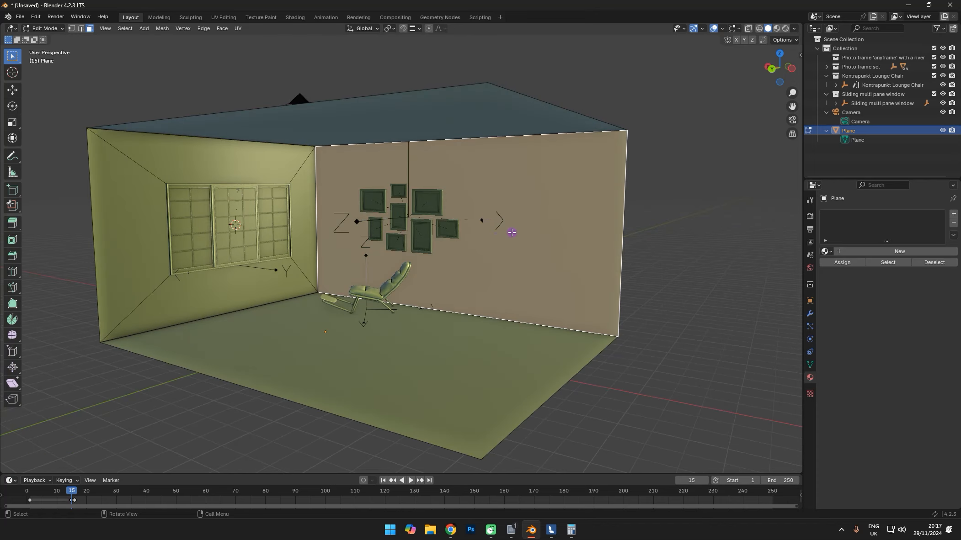
{"action": "scroll", "coordinate": [512, 233], "scroll_direction": "up", "scroll_amount": 2}
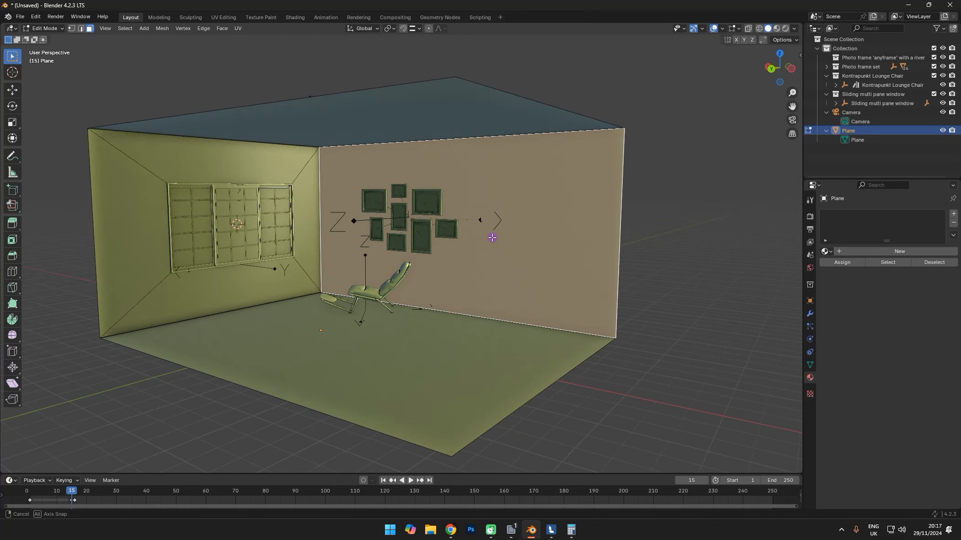
{"action": "left_click", "coordinate": [882, 252]}
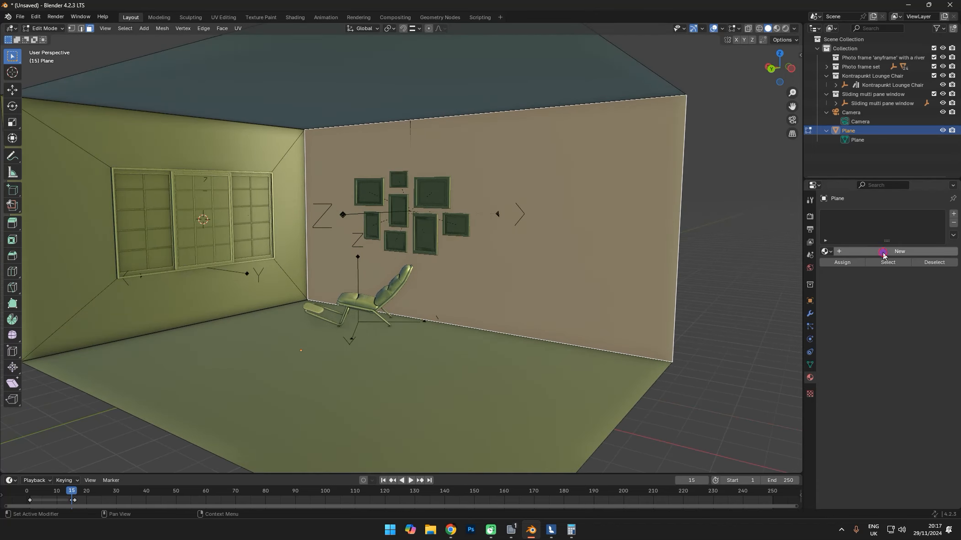
{"action": "scroll", "coordinate": [587, 202], "scroll_direction": "down", "scroll_amount": 3}
{"action": "middle_click_drag", "start_coordinate": [414, 149], "coordinate": [427, 152]}
Step: Add a second material slot with a new material and assign it to the back wall
{"action": "left_click", "coordinate": [953, 216]}
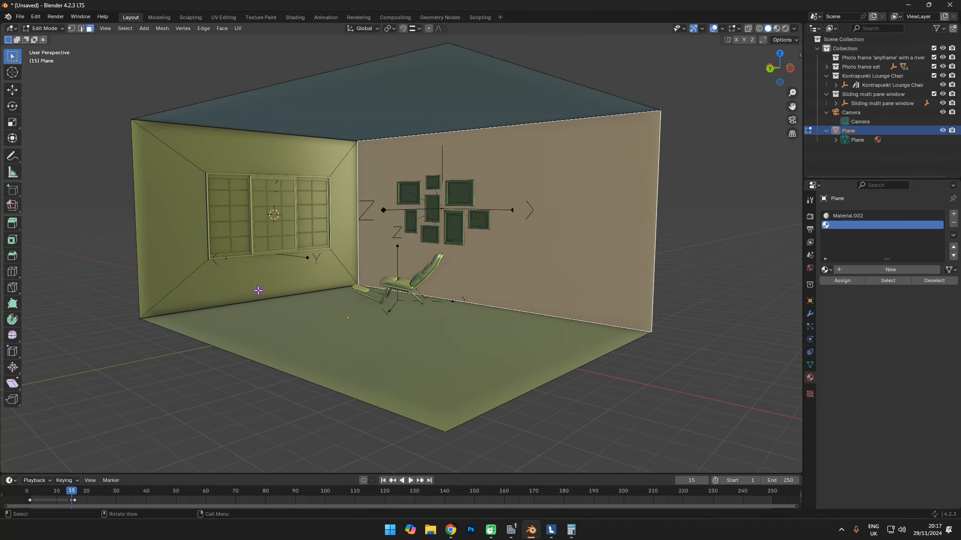
{"action": "middle_click_drag", "start_coordinate": [511, 266], "coordinate": [499, 273], "text": "shift"}
{"action": "left_click", "coordinate": [896, 269]}
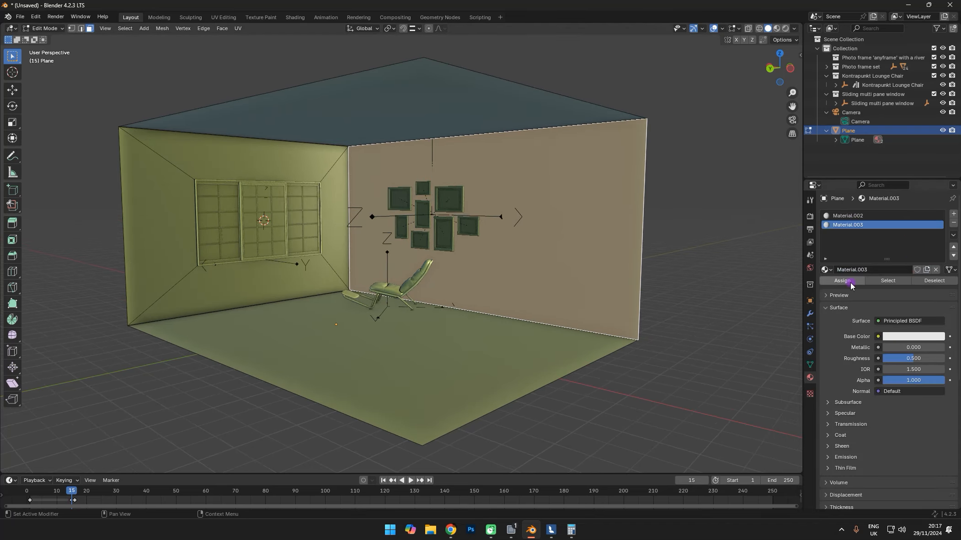
Step: Add separate slots with new materials for the window wall's faces and the floor, and assign each one
{"action": "middle_click_drag", "start_coordinate": [515, 290], "coordinate": [550, 255]}
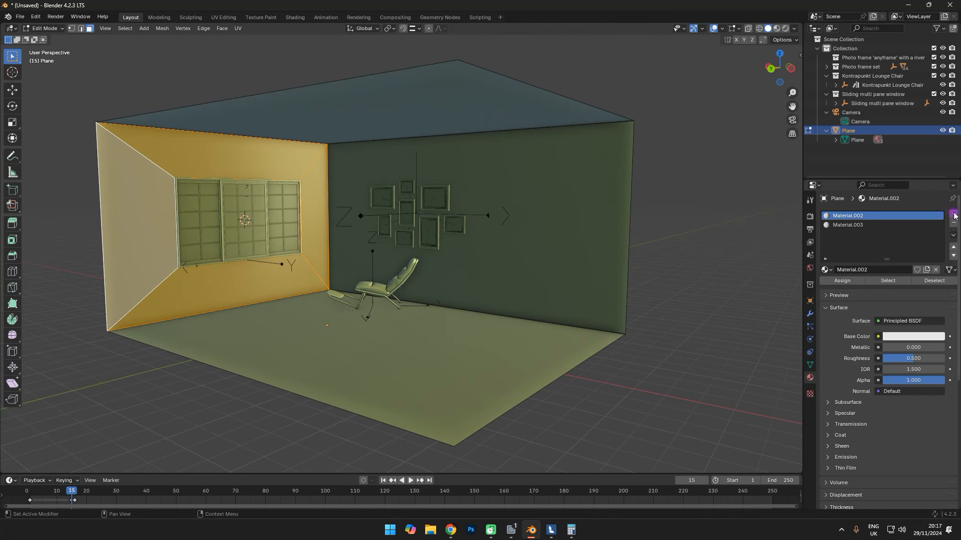
{"action": "left_click", "coordinate": [954, 215]}
{"action": "left_click", "coordinate": [896, 269]}
{"action": "left_click", "coordinate": [843, 281]}
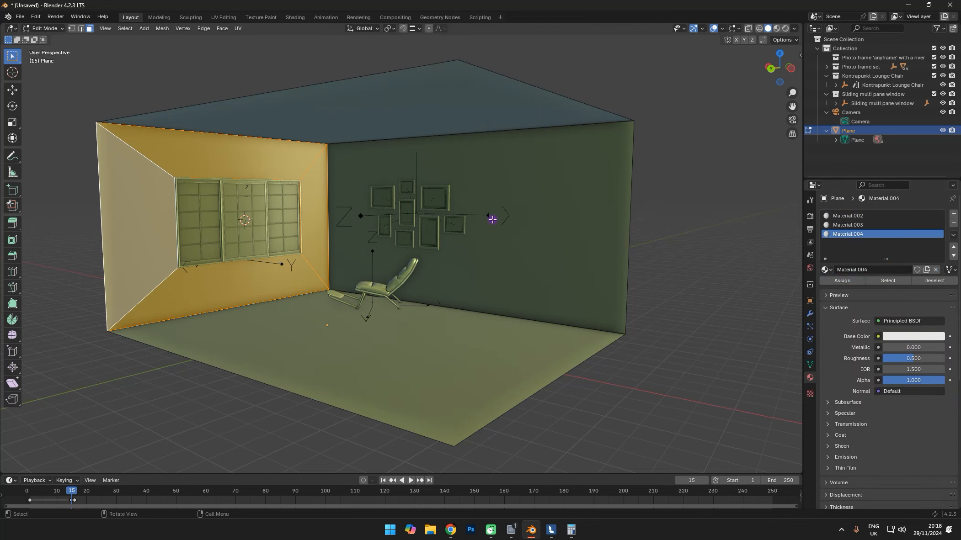
{"action": "middle_click_drag", "start_coordinate": [485, 235], "coordinate": [478, 210], "text": "shift"}
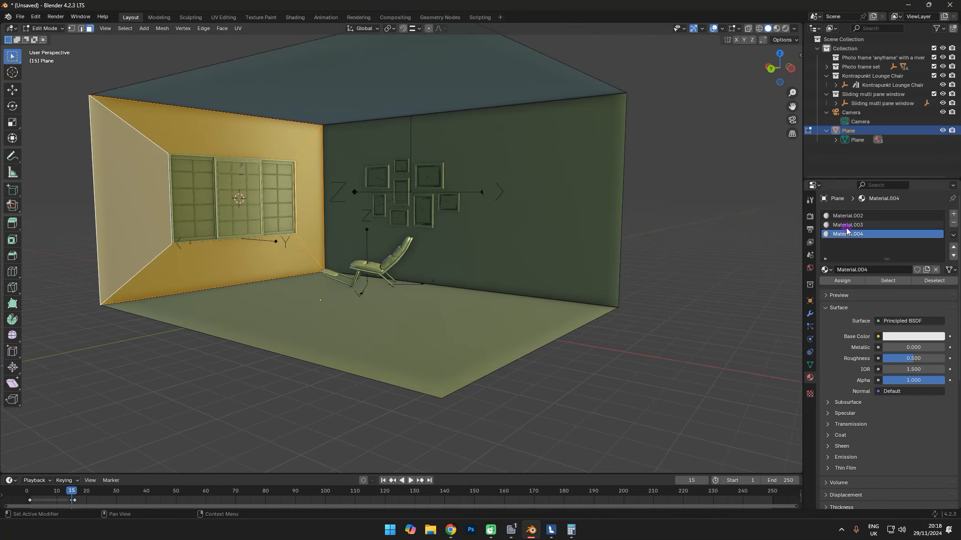
{"action": "middle_click_drag", "start_coordinate": [528, 235], "coordinate": [537, 238], "text": "shift"}
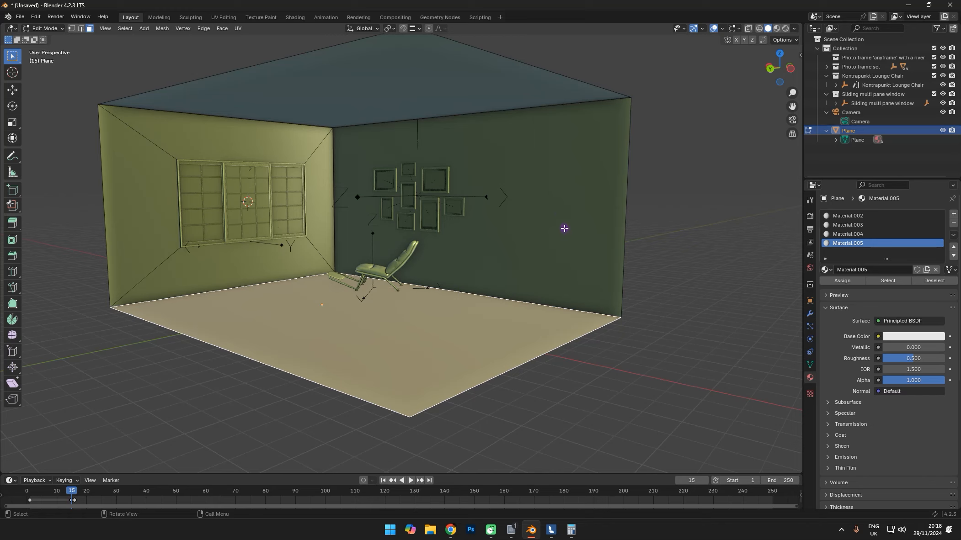
Step: Check which material slots the back wall, window wall and ceiling use, and return to Object Mode
{"action": "left_click", "coordinate": [560, 214]}
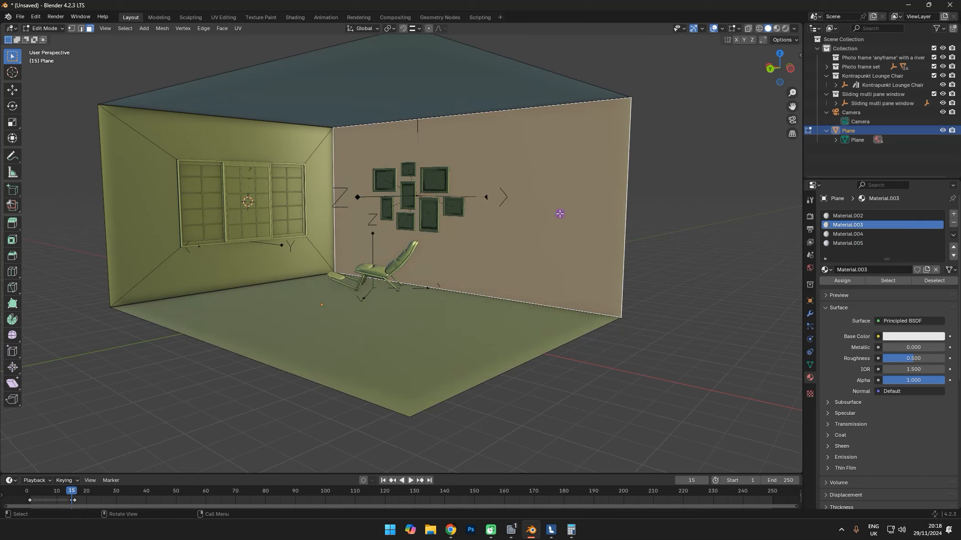
{"action": "left_click", "coordinate": [300, 147]}
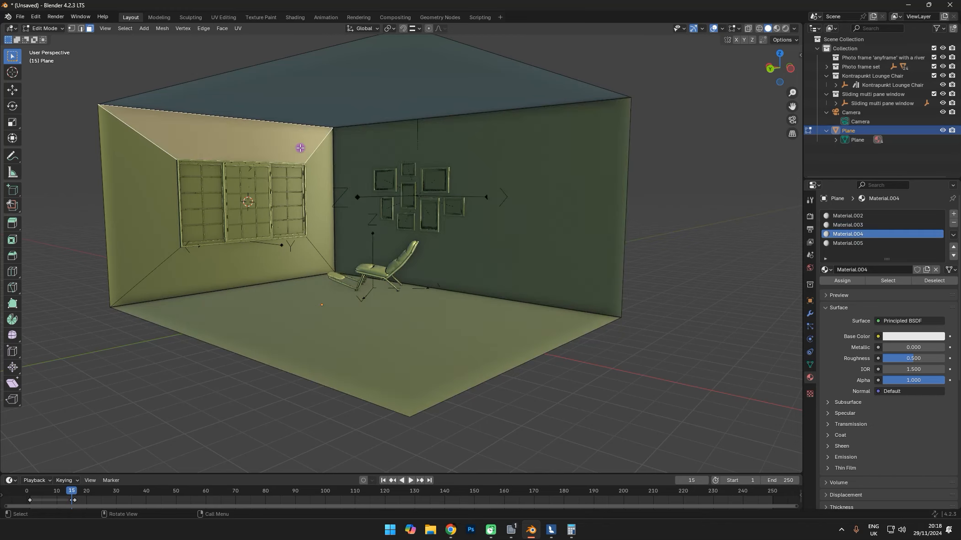
{"action": "left_click", "coordinate": [424, 73]}
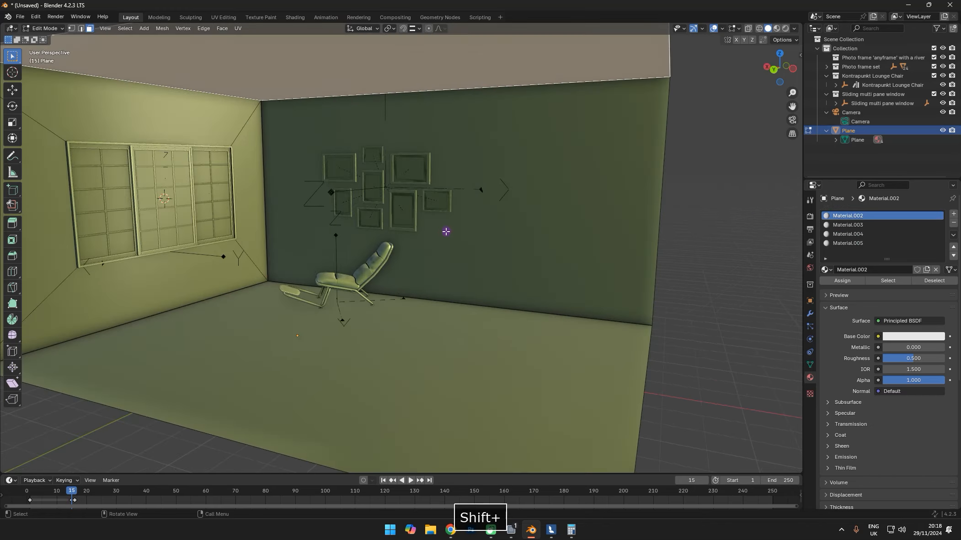
{"action": "key", "text": "Tab"}
Step: Switch the asset library to materials, search for "wall" and browse the wall materials
{"action": "scroll", "coordinate": [439, 242], "scroll_direction": "down", "scroll_amount": 3}
{"action": "mouse_move", "coordinate": [439, 242]}
{"action": "middle_mouse_down", "text": "shift"}
{"action": "mouse_move", "coordinate": [427, 247]}
{"action": "mouse_move", "coordinate": [431, 259]}
{"action": "middle_mouse_up", "text": "shift"}
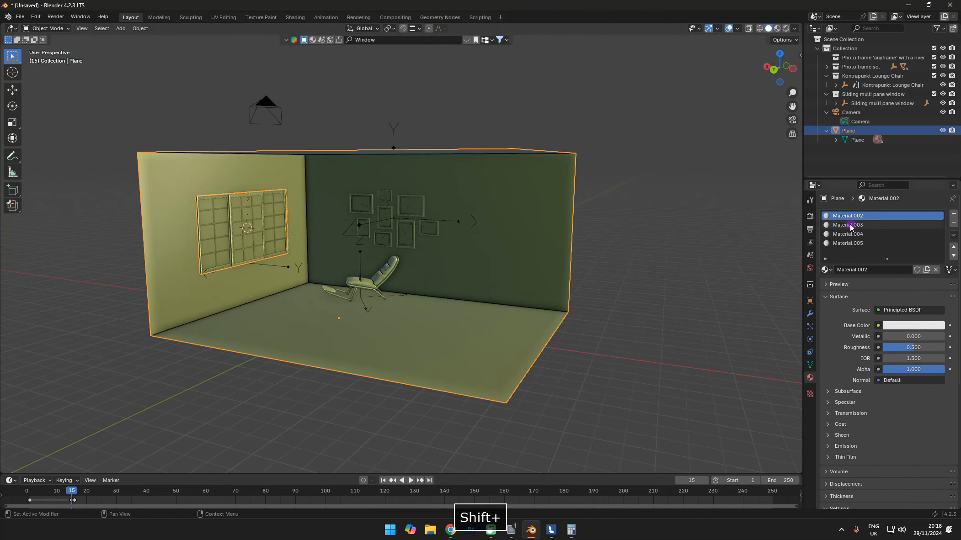
{"action": "middle_click_drag", "start_coordinate": [458, 202], "coordinate": [452, 199]}
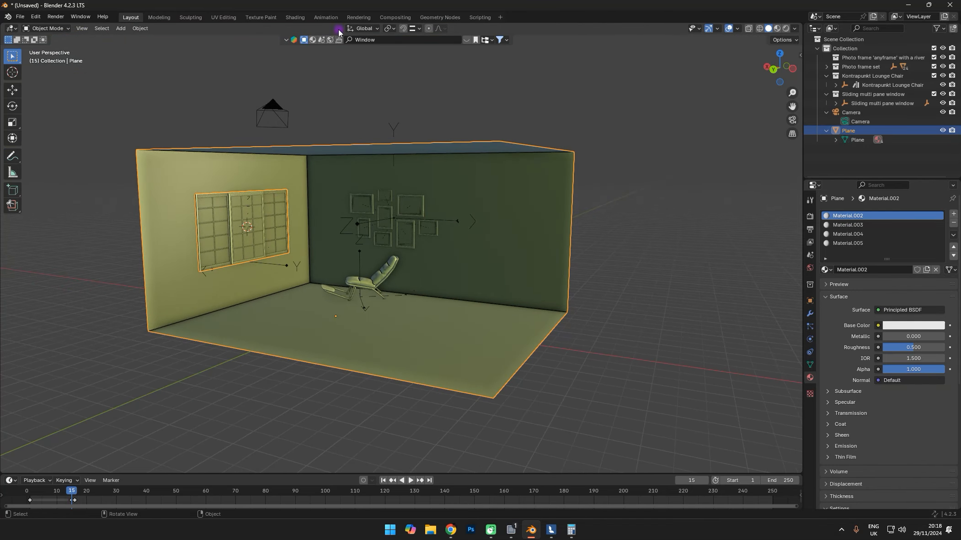
{"action": "left_click", "coordinate": [313, 40]}
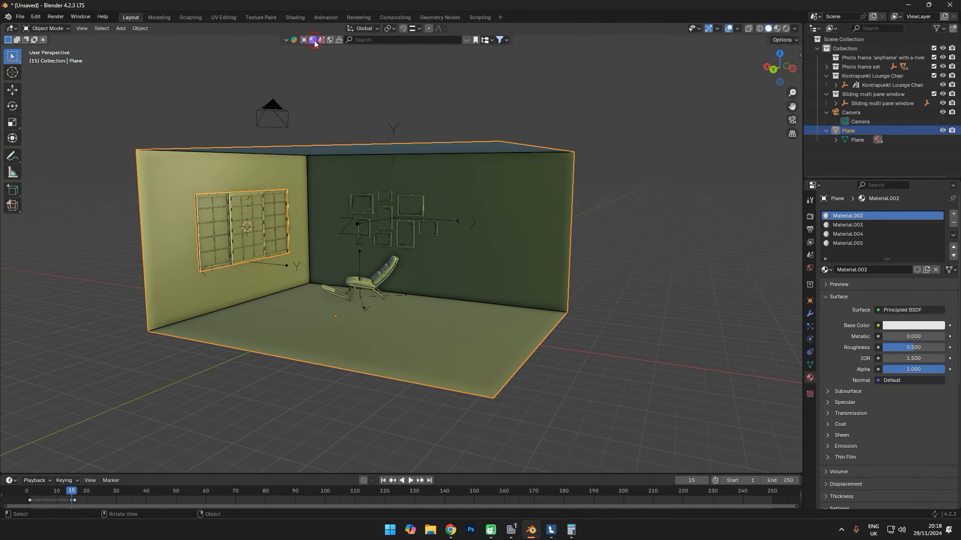
{"action": "left_click", "coordinate": [465, 41]}
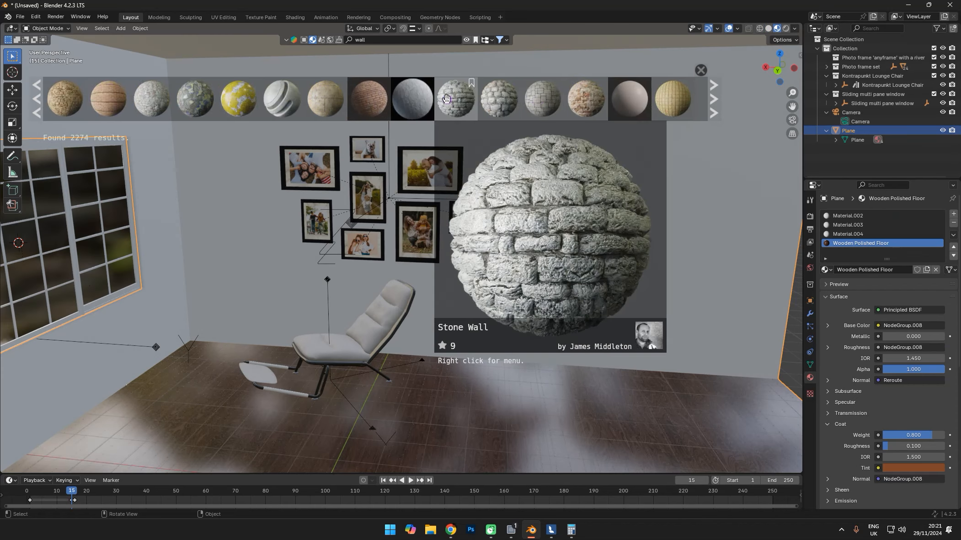
{"action": "scroll", "coordinate": [464, 98], "scroll_direction": "down", "scroll_amount": 5}
{"action": "scroll", "coordinate": [495, 97], "scroll_direction": "down", "scroll_amount": 5}
{"action": "scroll", "coordinate": [424, 97], "scroll_direction": "down", "scroll_amount": 5}
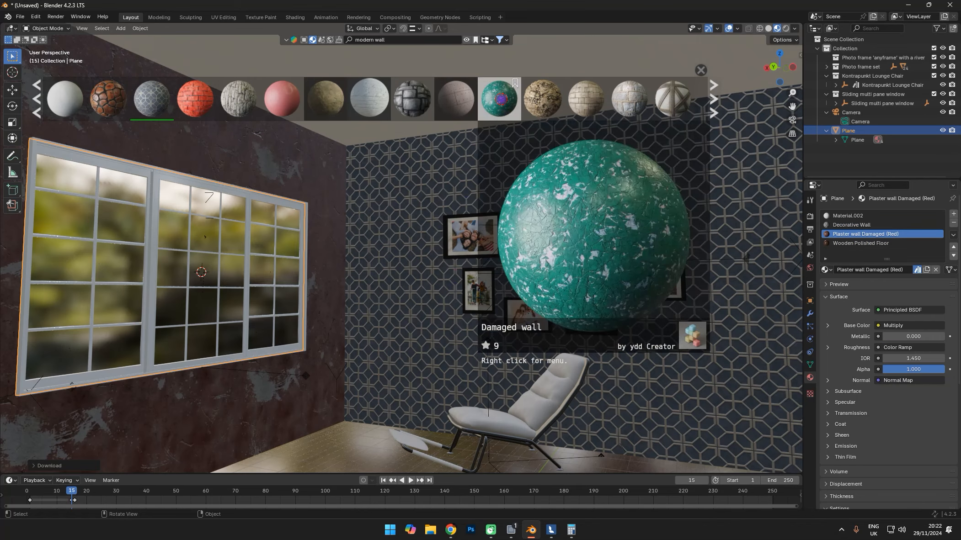
Step: Apply the Damaged wall material to the window wall and browse further "modern wall" materials
{"action": "left_click_drag", "start_coordinate": [500, 98], "coordinate": [320, 155]}
{"action": "scroll", "coordinate": [543, 100], "scroll_direction": "down", "scroll_amount": 3}
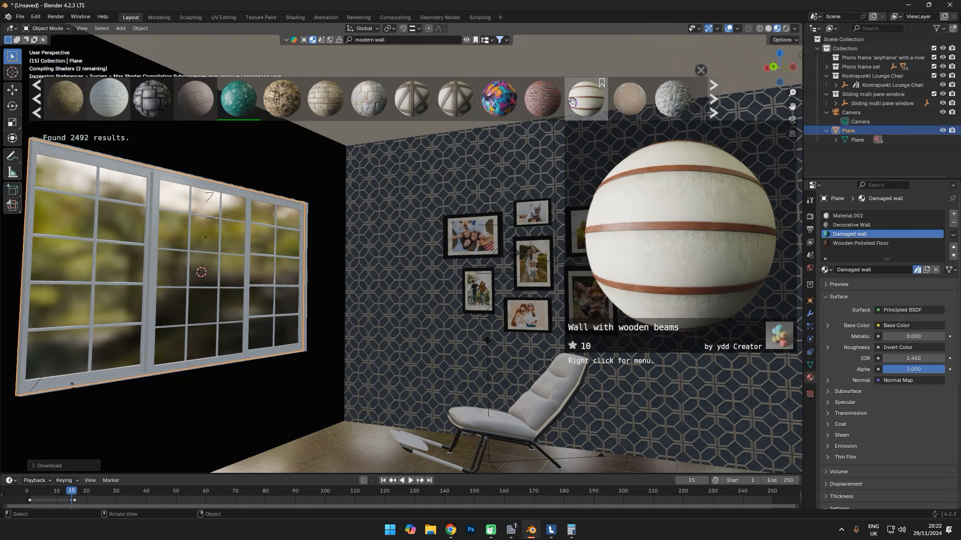
{"action": "scroll", "coordinate": [572, 100], "scroll_direction": "down", "scroll_amount": 3}
{"action": "scroll", "coordinate": [588, 97], "scroll_direction": "down", "scroll_amount": 3}
Step: Place the 3D cursor on the ceiling, then search the models for "fan" and add Ceiling Fan 3 there
{"action": "middle_click_drag", "start_coordinate": [375, 270], "coordinate": [421, 284], "text": "shift"}
{"action": "scroll", "coordinate": [447, 265], "scroll_direction": "down", "scroll_amount": 2}
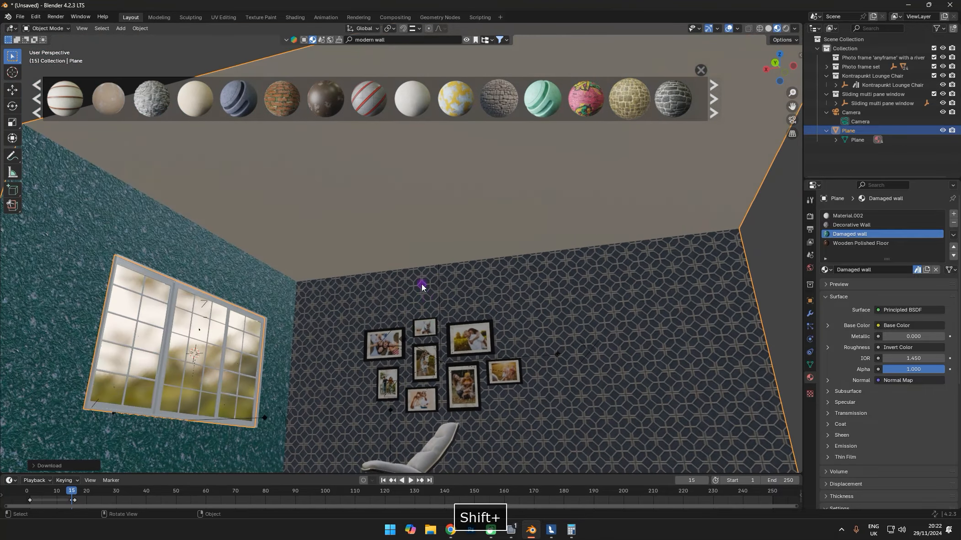
{"action": "right_click", "coordinate": [413, 171], "text": "shift"}
{"action": "left_click", "coordinate": [401, 39]}
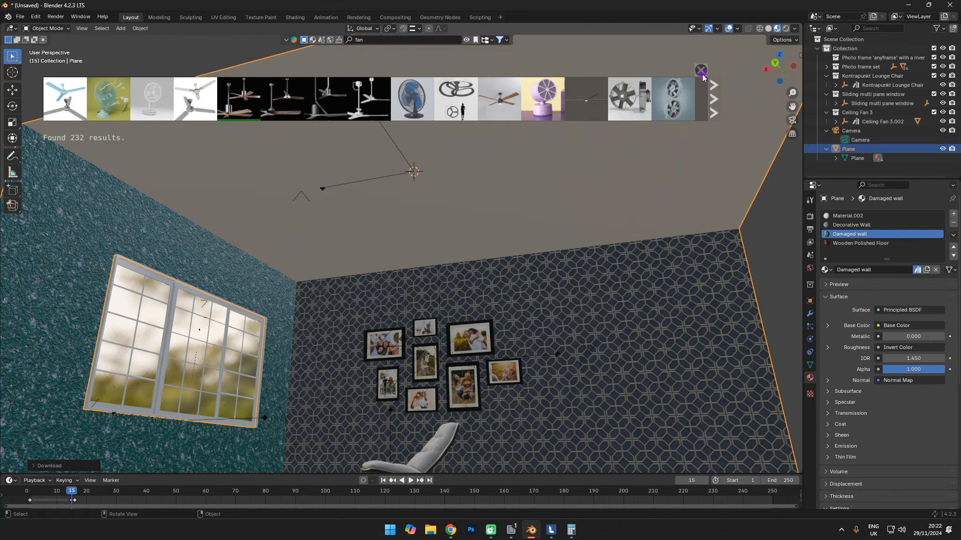
{"action": "left_click", "coordinate": [702, 71]}
Step: Move the ceiling fan across the ceiling and scale it to suit the room
{"action": "scroll", "coordinate": [490, 182], "scroll_direction": "down", "scroll_amount": 2}
{"action": "middle_click_drag", "start_coordinate": [396, 191], "coordinate": [446, 266]}
{"action": "left_click", "coordinate": [410, 230]}
{"action": "key", "text": "g"}
{"action": "left_click", "coordinate": [446, 266]}
{"action": "middle_click_drag", "start_coordinate": [446, 196], "coordinate": [471, 247]}
{"action": "key", "text": "s"}
{"action": "left_click", "coordinate": [581, 269]}
Step: Refine the ceiling fan's position and size, moving it along Z so it hangs from the ceiling
{"action": "middle_click_drag", "start_coordinate": [540, 274], "coordinate": [476, 294]}
{"action": "key", "text": "g"}
{"action": "left_click", "coordinate": [494, 286]}
{"action": "key", "text": "s"}
{"action": "middle_click_drag", "start_coordinate": [462, 366], "coordinate": [373, 288]}
{"action": "scroll", "coordinate": [472, 320], "scroll_direction": "down", "scroll_amount": 2}
{"action": "key", "text": "g"}
{"action": "key", "text": "z"}
{"action": "left_click", "coordinate": [450, 304]}
{"action": "scroll", "coordinate": [450, 304], "scroll_direction": "up", "scroll_amount": 2}
Step: Switch to the camera view, enable Camera to View and frame the furnished room facing the back wall
{"action": "left_click", "coordinate": [810, 216]}
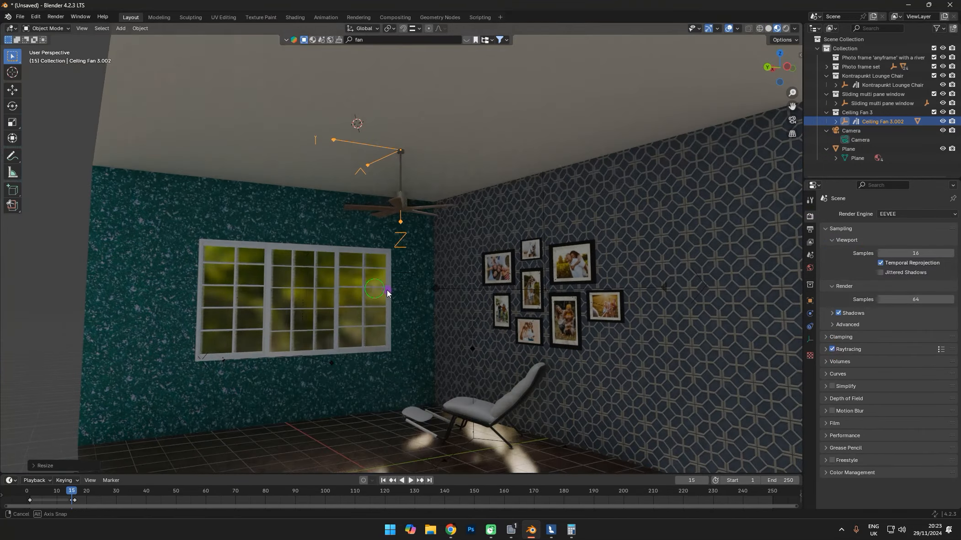
{"action": "middle_click_drag", "start_coordinate": [466, 269], "coordinate": [521, 274], "text": "alt"}
{"action": "key", "text": "KP_0"}
{"action": "key", "text": "n"}
{"action": "left_click", "coordinate": [730, 171]}
{"action": "mouse_move", "coordinate": [517, 224]}
{"action": "middle_mouse_down"}
{"action": "mouse_move", "coordinate": [527, 231]}
{"action": "mouse_move", "coordinate": [513, 228]}
{"action": "mouse_move", "coordinate": [519, 205]}
{"action": "mouse_move", "coordinate": [509, 221]}
{"action": "mouse_move", "coordinate": [518, 229]}
{"action": "mouse_move", "coordinate": [507, 233]}
{"action": "middle_mouse_up"}
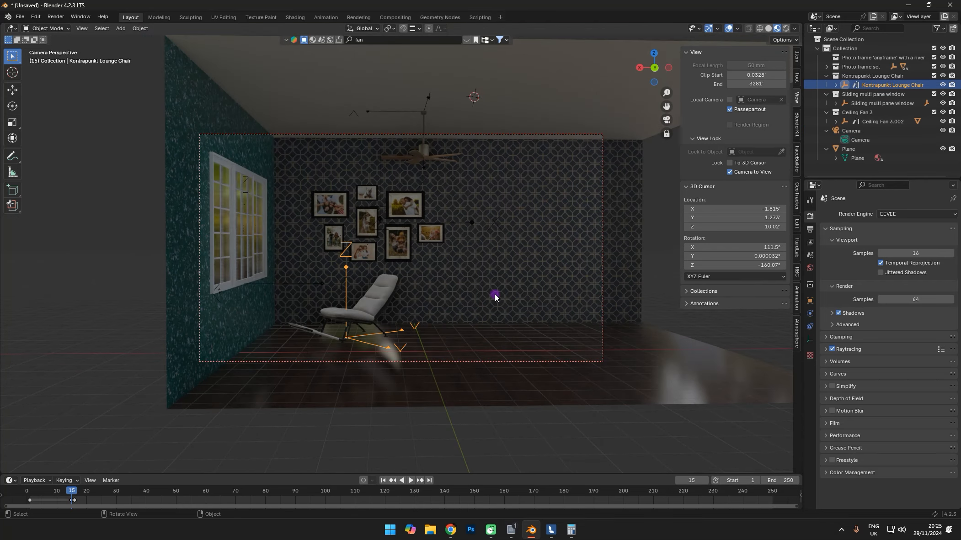
Step: Search the models for "plants", add the Small Monstera plant beside the lounge chair and snap it to the 3D cursor
{"action": "middle_click_drag", "start_coordinate": [495, 294], "coordinate": [475, 256], "text": "shift"}
{"action": "mouse_move", "coordinate": [197, 105]}
{"action": "left_click_drag", "start_coordinate": [543, 98], "coordinate": [375, 331]}
{"action": "key", "text": "KP_Decimal"}
{"action": "left_click", "coordinate": [401, 446]}
{"action": "middle_click_drag", "start_coordinate": [401, 446], "coordinate": [477, 336]}
{"action": "key", "text": "shift+s"}
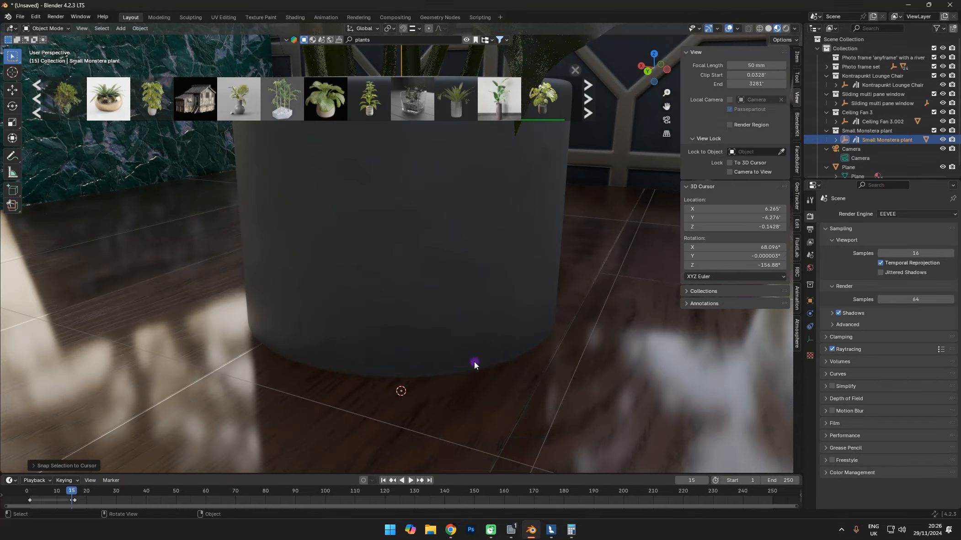
{"action": "left_click", "coordinate": [476, 363]}
Step: Place the 3D cursor on the floor near the window-side corner and snap the monstera plant to it
{"action": "scroll", "coordinate": [470, 365], "scroll_direction": "down", "scroll_amount": 4}
{"action": "middle_click_drag", "start_coordinate": [468, 371], "coordinate": [457, 320]}
{"action": "right_click", "coordinate": [255, 276], "text": "shift"}
{"action": "key", "text": "shift+s"}
{"action": "middle_click_drag", "start_coordinate": [417, 215], "coordinate": [354, 264]}
{"action": "scroll", "coordinate": [366, 270], "scroll_direction": "down", "scroll_amount": 6}
Step: Scale the monstera plant and move it along the floor plane, locking Z, to sit behind the lounge chair
{"action": "key", "text": "s"}
{"action": "left_click", "coordinate": [403, 311]}
{"action": "key", "text": "g"}
{"action": "key", "text": "shift+z"}
{"action": "left_click", "coordinate": [393, 316]}
{"action": "scroll", "coordinate": [365, 320], "scroll_direction": "down", "scroll_amount": 3}
{"action": "middle_click_drag", "start_coordinate": [357, 324], "coordinate": [318, 335]}
Step: Return to the camera view, search the HDRs for "sun" and download Zambski Field, 17k, unclipped sun at 512 resolution
{"action": "key", "text": "KP_0"}
{"action": "left_click", "coordinate": [330, 40]}
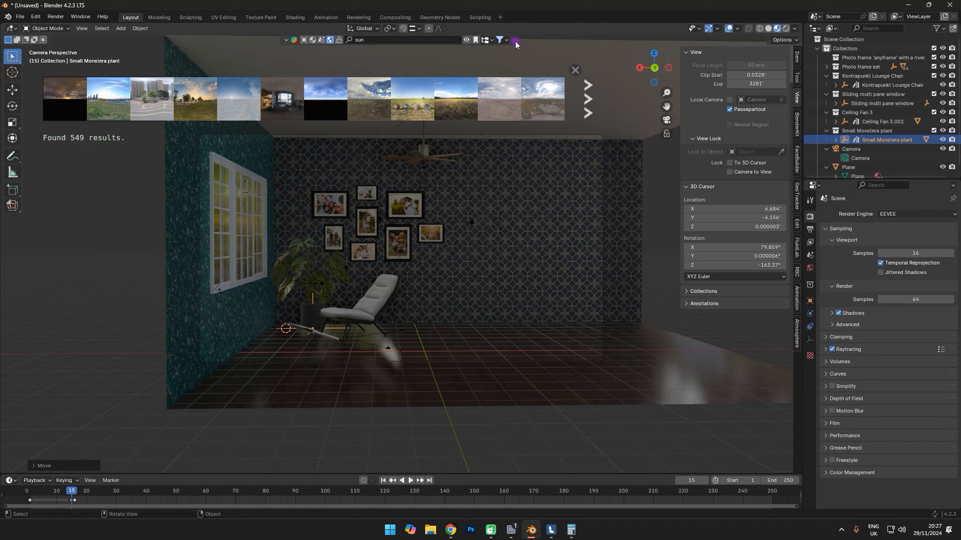
{"action": "left_click", "coordinate": [448, 112]}
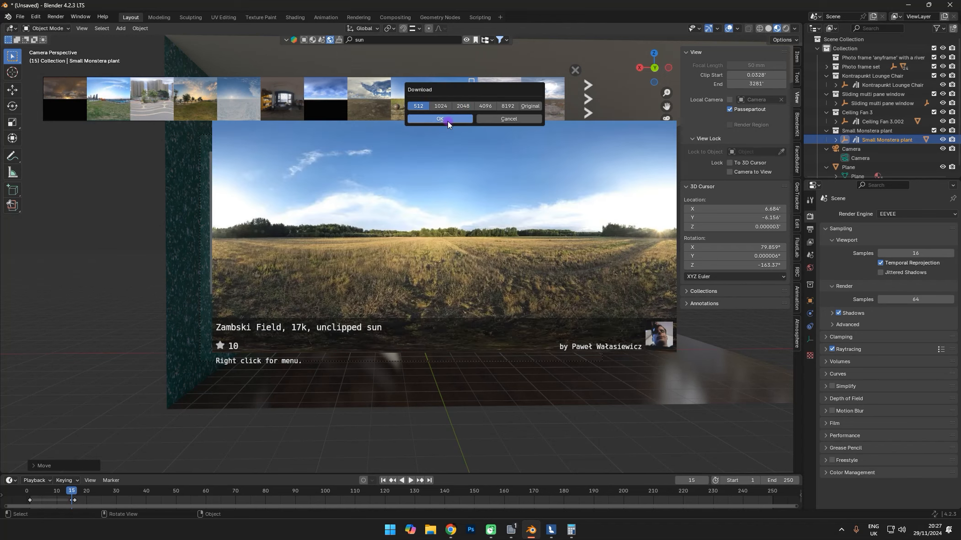
{"action": "left_click", "coordinate": [448, 120]}
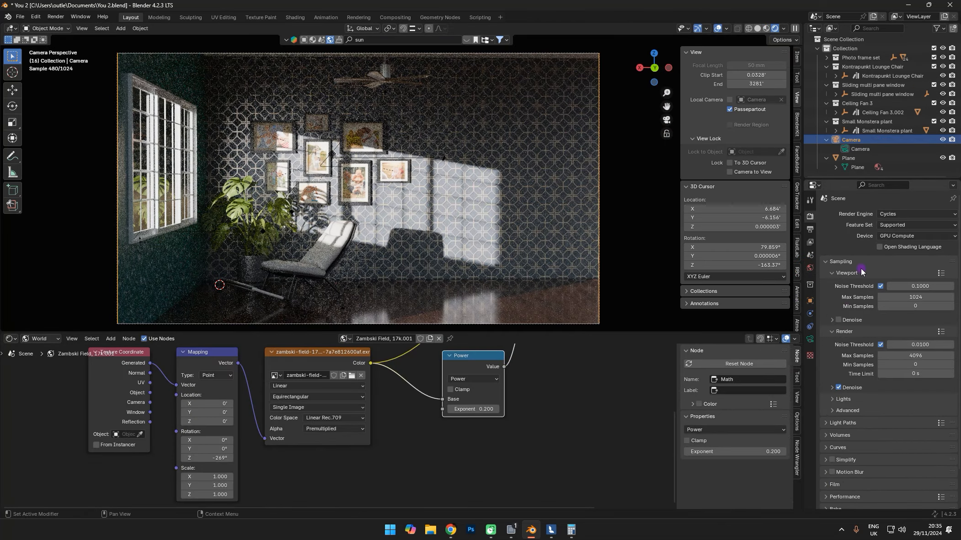
Step: Disable the viewport noise threshold in the Cycles sampling settings
{"action": "left_click", "coordinate": [880, 286]}
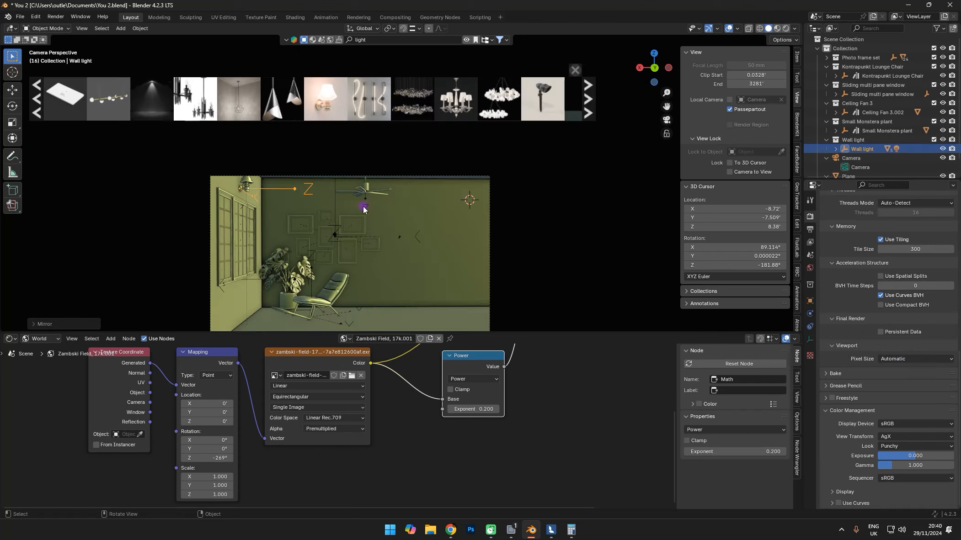
Step: Duplicate the wall light with its whole hierarchy and snap the copy to the 3D cursor high on the back wall
{"action": "right_click", "coordinate": [875, 150]}
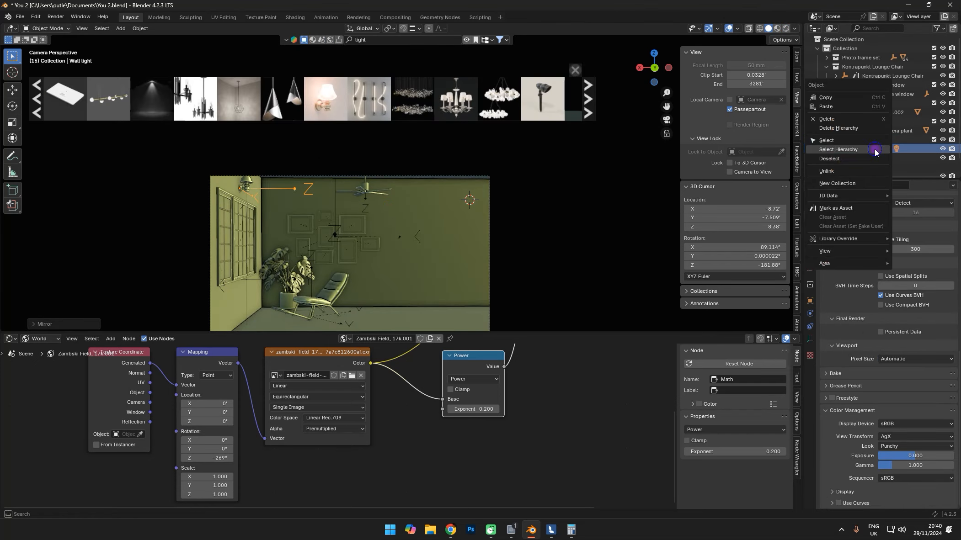
{"action": "left_click", "coordinate": [847, 151]}
{"action": "key", "text": "shift+d"}
{"action": "key", "text": "Escape"}
{"action": "key", "text": "shift+s"}
{"action": "left_click", "coordinate": [359, 157]}
{"action": "key", "text": "KP_Decimal"}
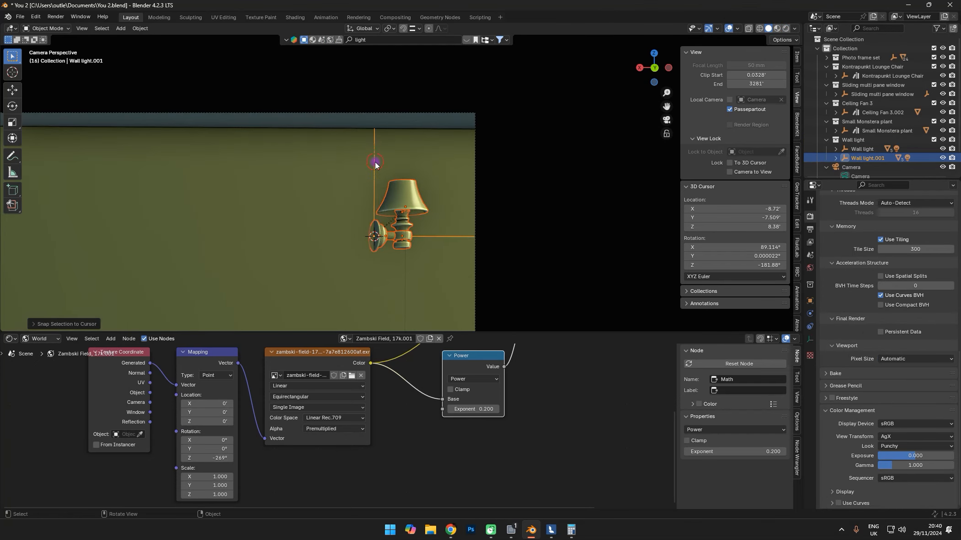
Step: Rotate the duplicated wall light 90° about the Z axis
{"action": "type", "text": "r90"}
{"action": "key", "text": "y"}
{"action": "key", "text": "y"}
{"action": "key", "text": "x"}
{"action": "key", "text": "x"}
{"action": "key", "text": "z"}
{"action": "left_click", "coordinate": [416, 188]}
Step: Mirror the duplicated wall light, then preview the room through the camera with rendered shading and overlays hidden
{"action": "middle_click_drag", "start_coordinate": [415, 188], "coordinate": [424, 222], "text": "alt"}
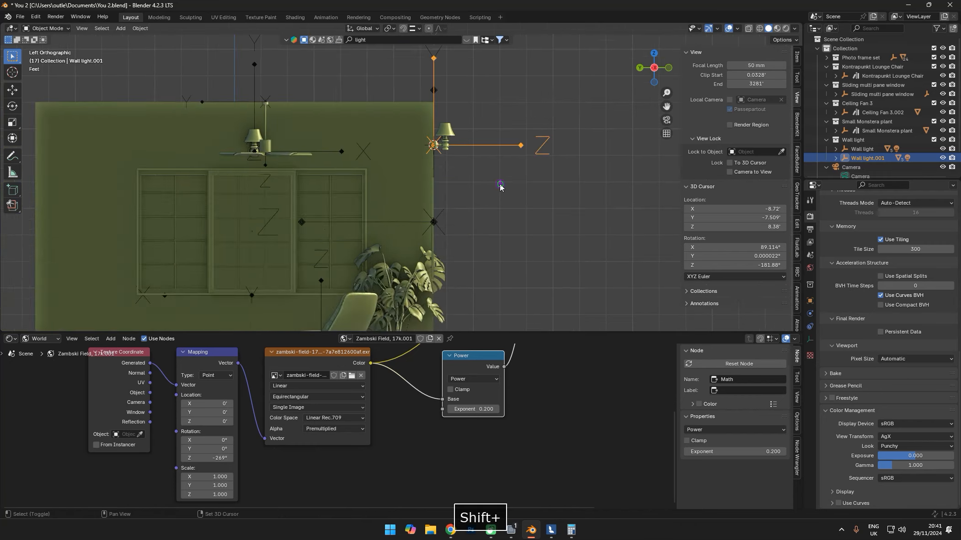
{"action": "key", "text": "ctrl+m"}
{"action": "key", "text": "KP_0"}
{"action": "key", "text": "z"}
{"action": "left_click", "coordinate": [481, 72]}
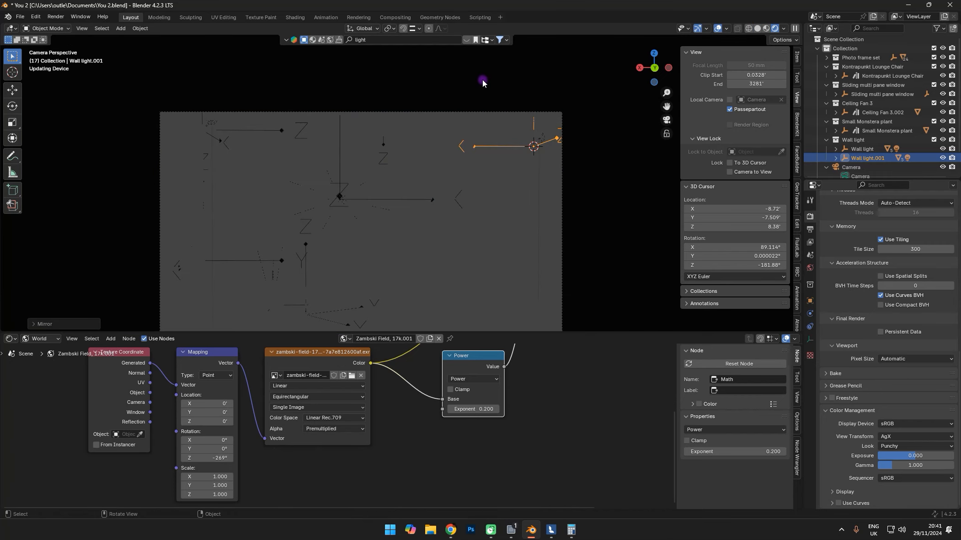
{"action": "key", "text": "alt+shift+z"}
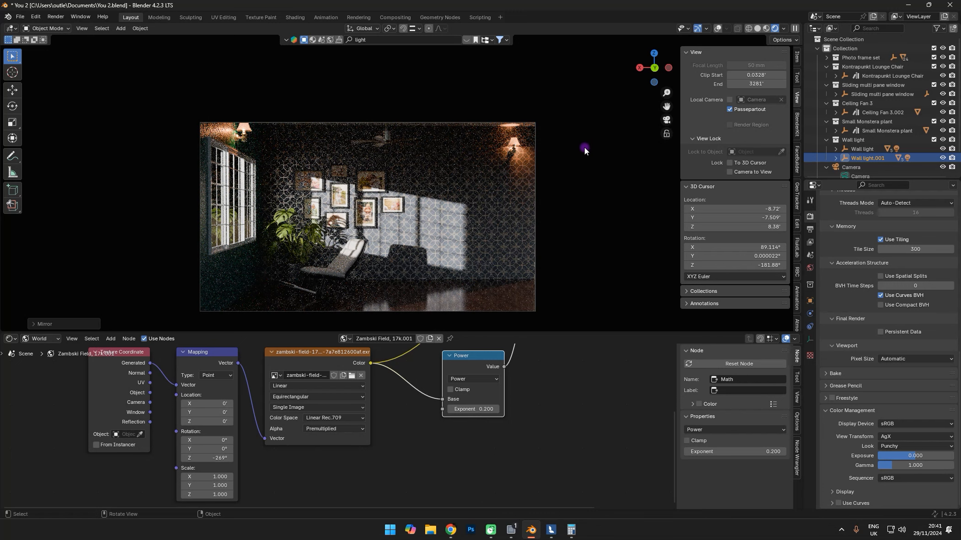
{"action": "middle_click_drag", "start_coordinate": [503, 199], "coordinate": [510, 181], "text": "shift"}
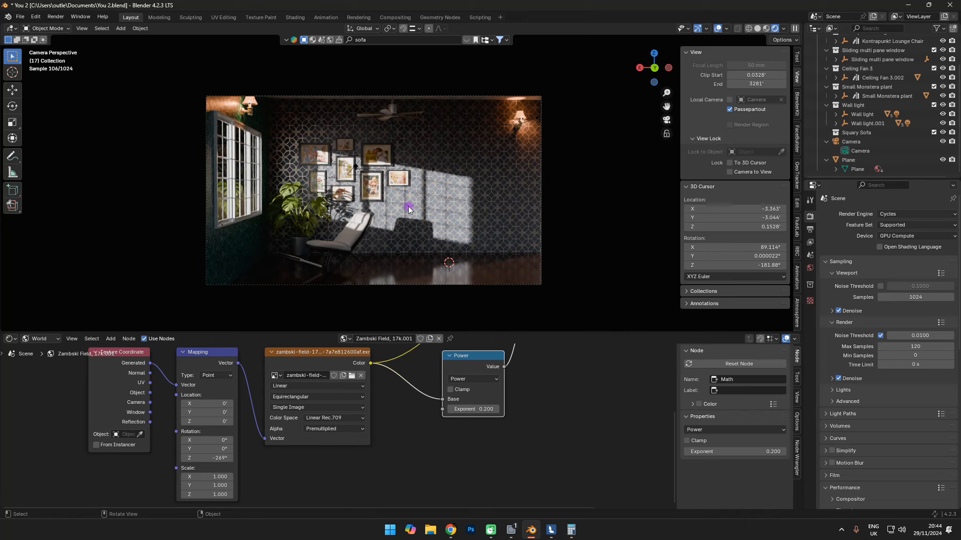
Step: Render the final image of the furnished room from the camera
{"action": "key", "text": "F12"}
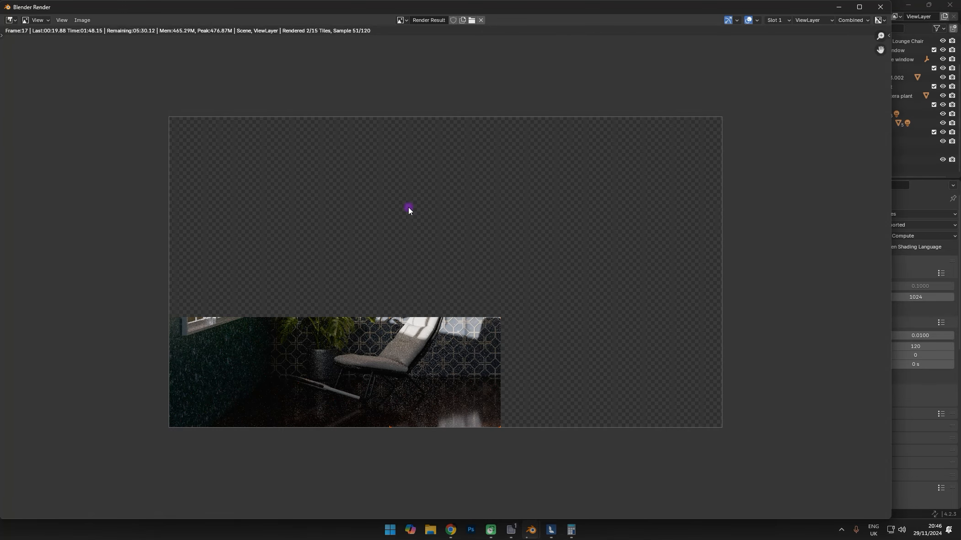